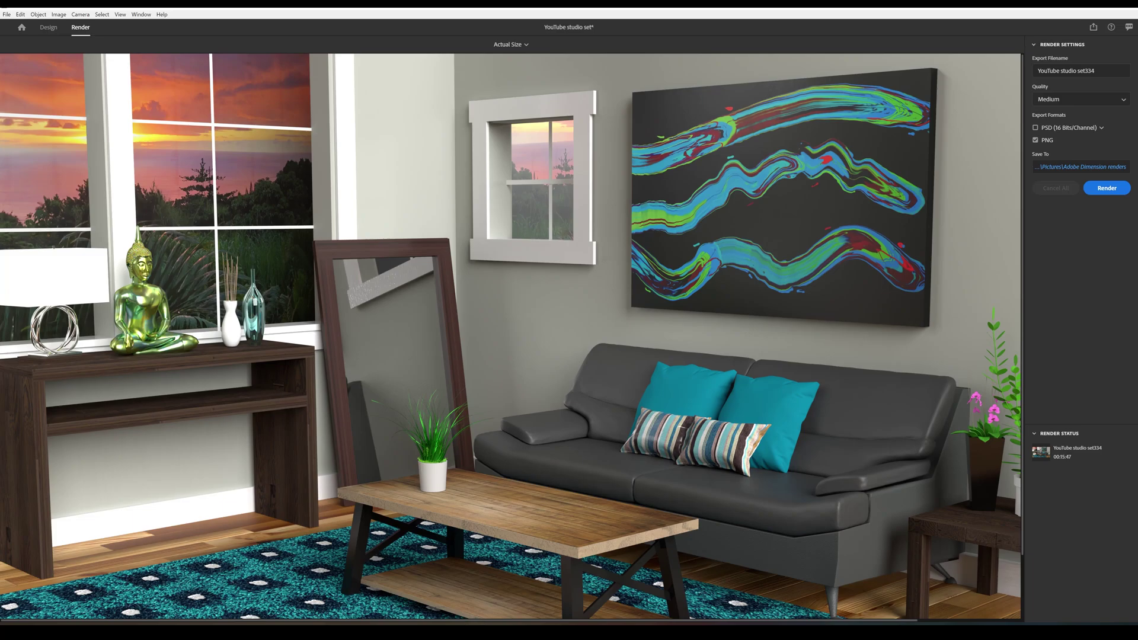
- View the reference photo IMG_0731.jpg of the real living room and put it away
left_click_drag(629, 625, 576, 139)
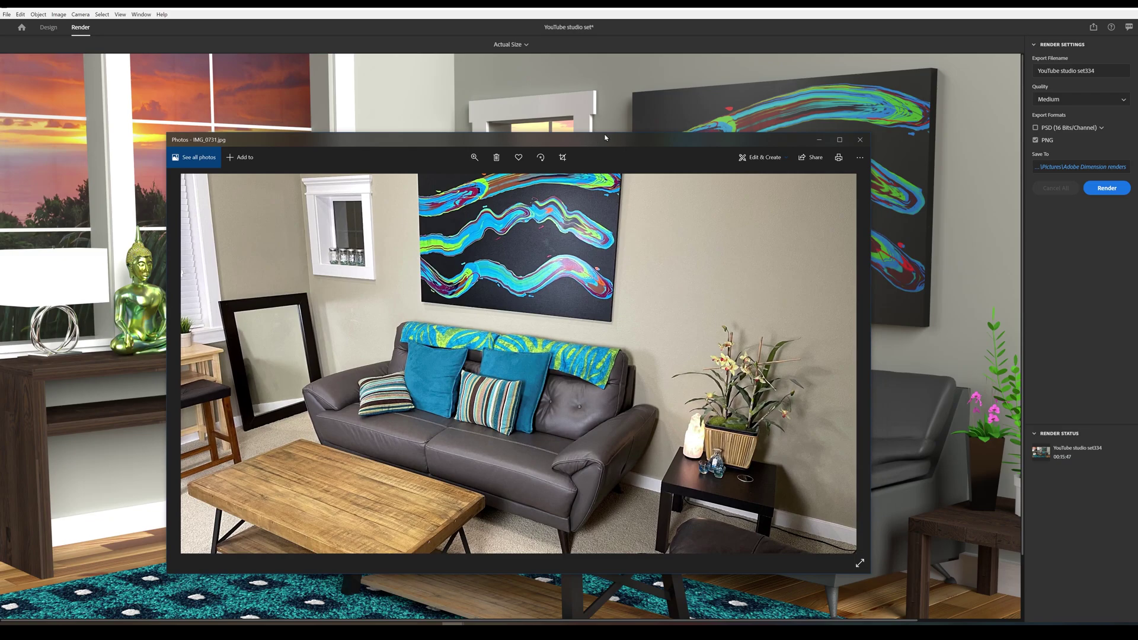
left_click_drag(602, 137, 610, 151)
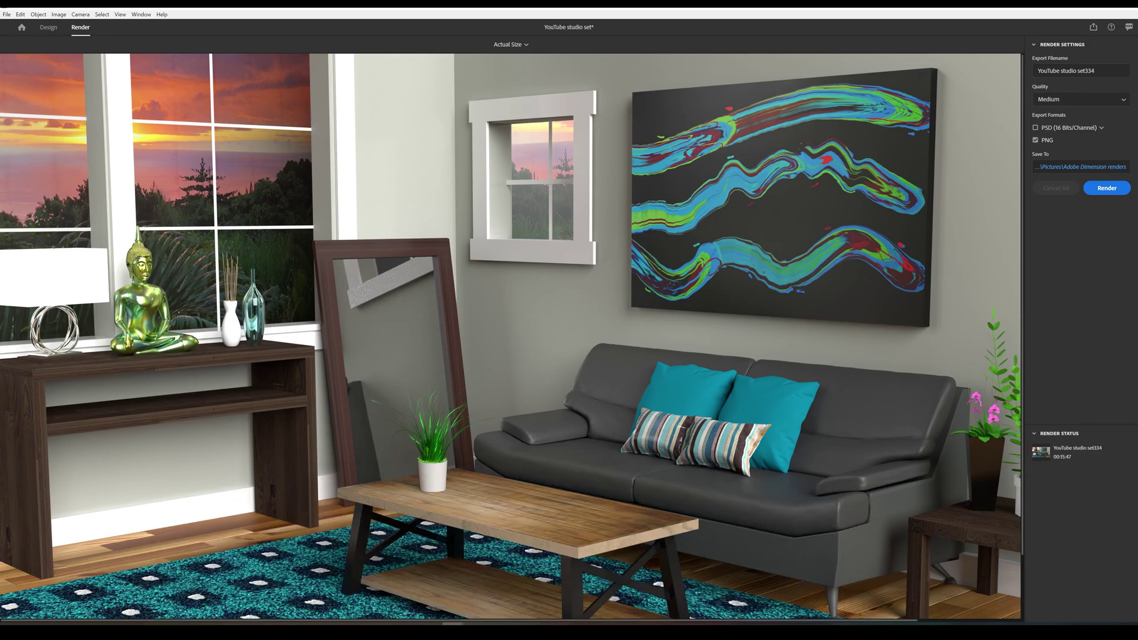
- Return to the design workspace, show only the starter models, and examine the room set from overhead and from the front
left_click(48, 27)
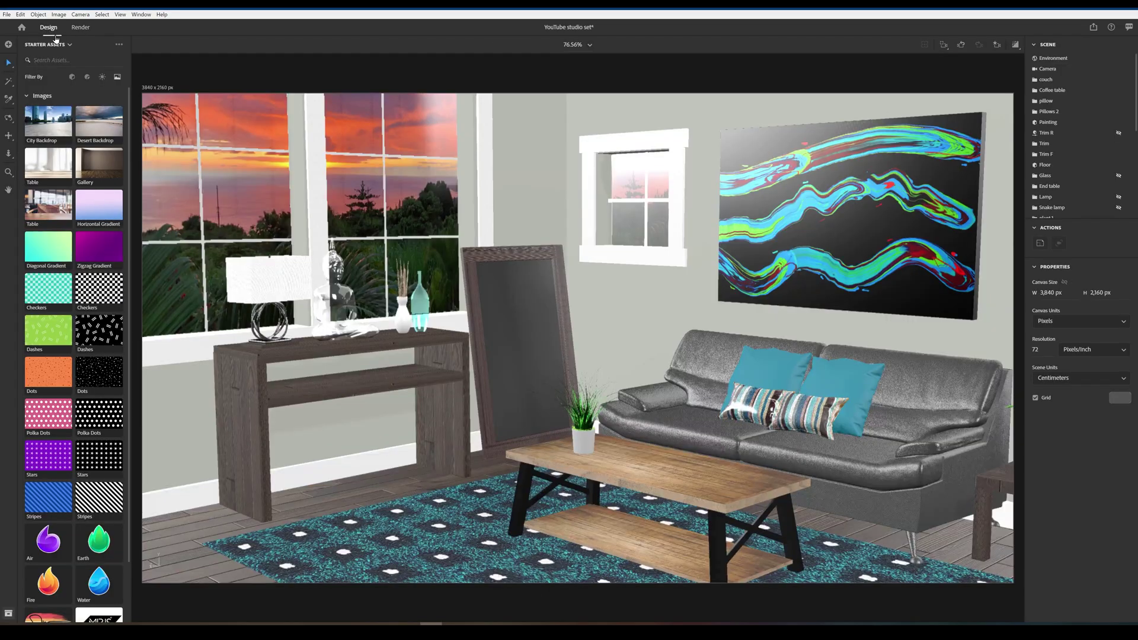
left_click(72, 78)
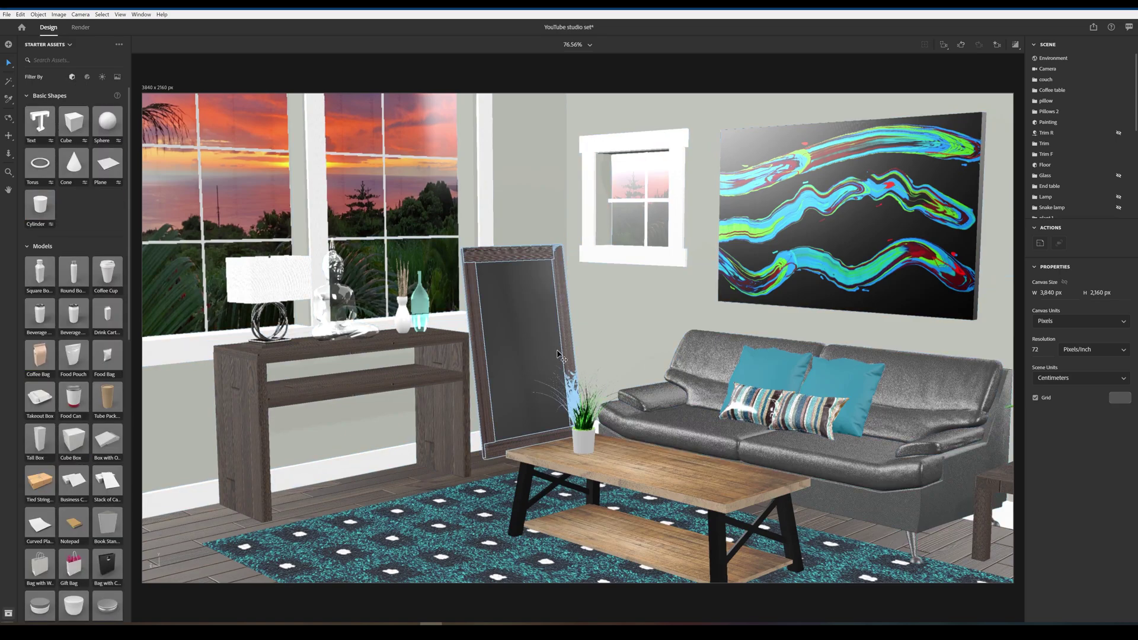
scroll(605, 406, "down", 3)
scroll(606, 408, "down", 10)
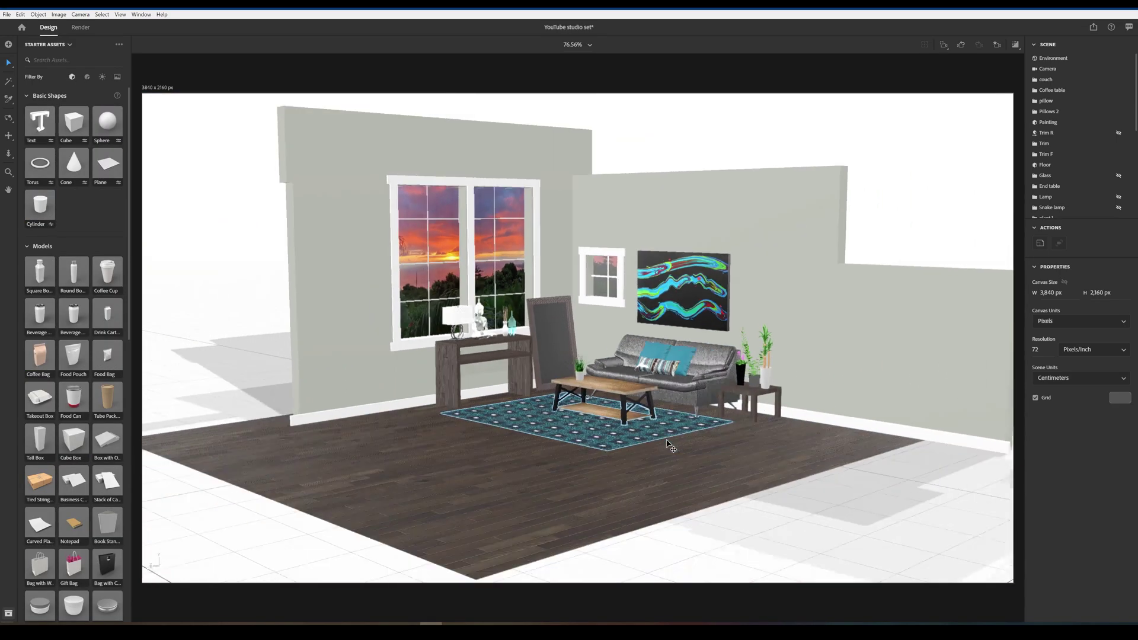
right_click_drag(680, 452, 605, 534)
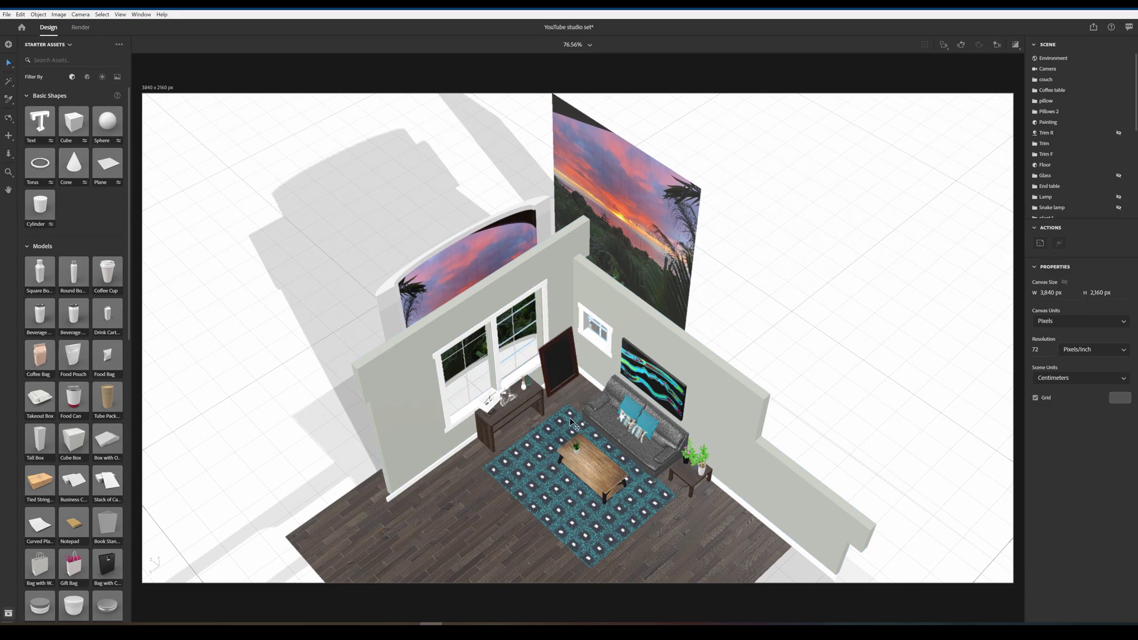
right_click_drag(489, 500, 622, 305)
scroll(640, 423, "up", 5)
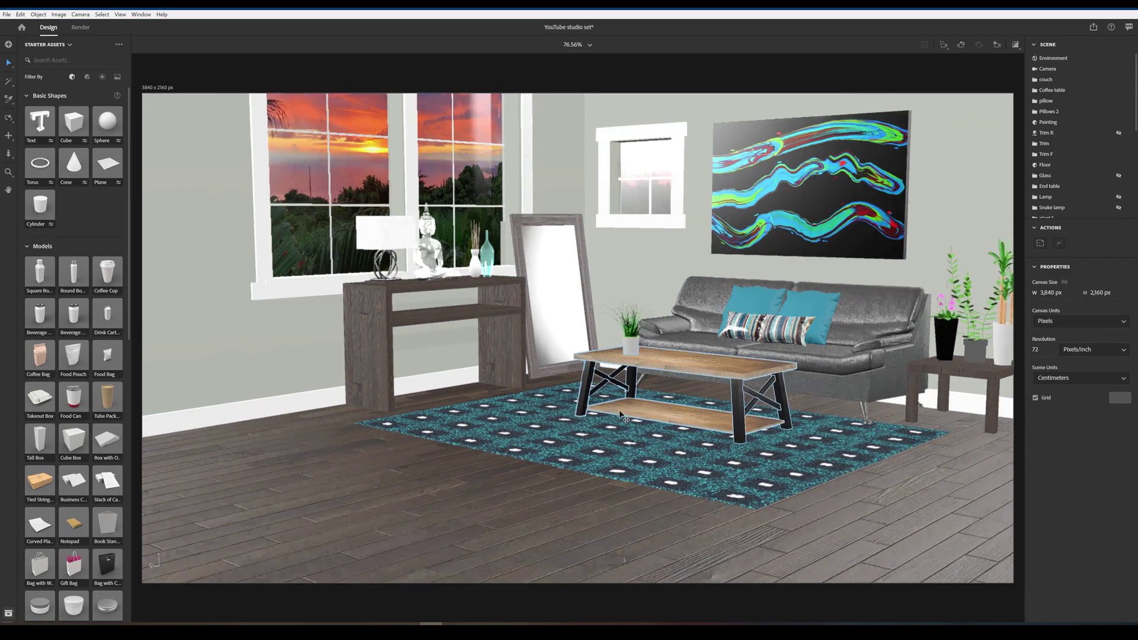
scroll(641, 423, "up", 1)
middle_click_drag(640, 423, 542, 511)
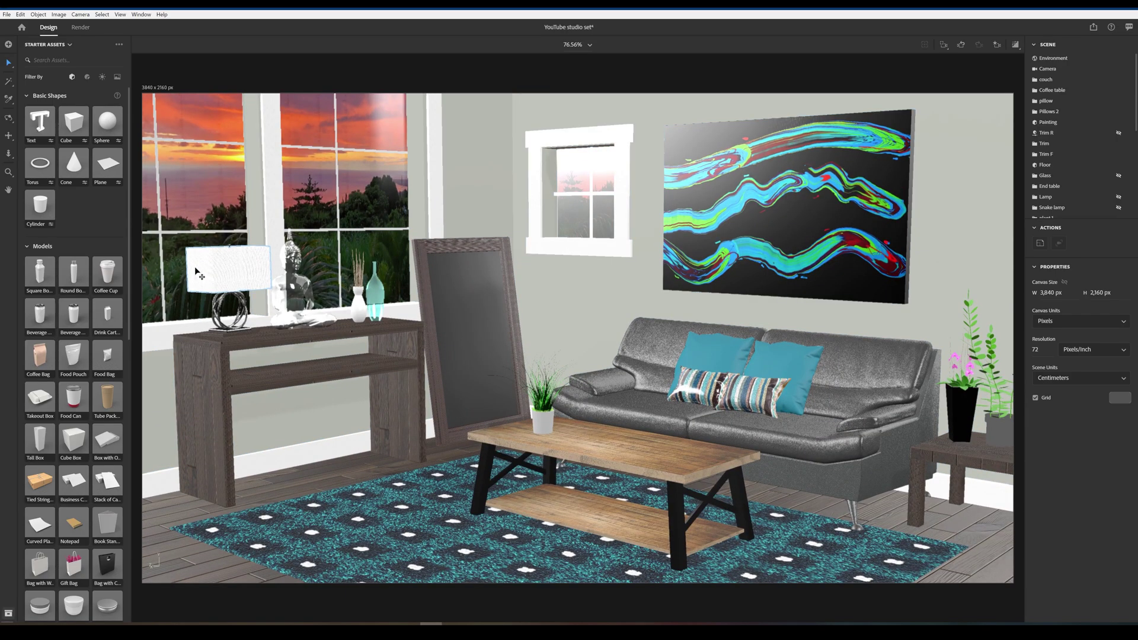
- Apply Brushed Iridescent Metal to the Buddha statue on the console table, trying the plain Metal material on it in between
left_click(88, 78)
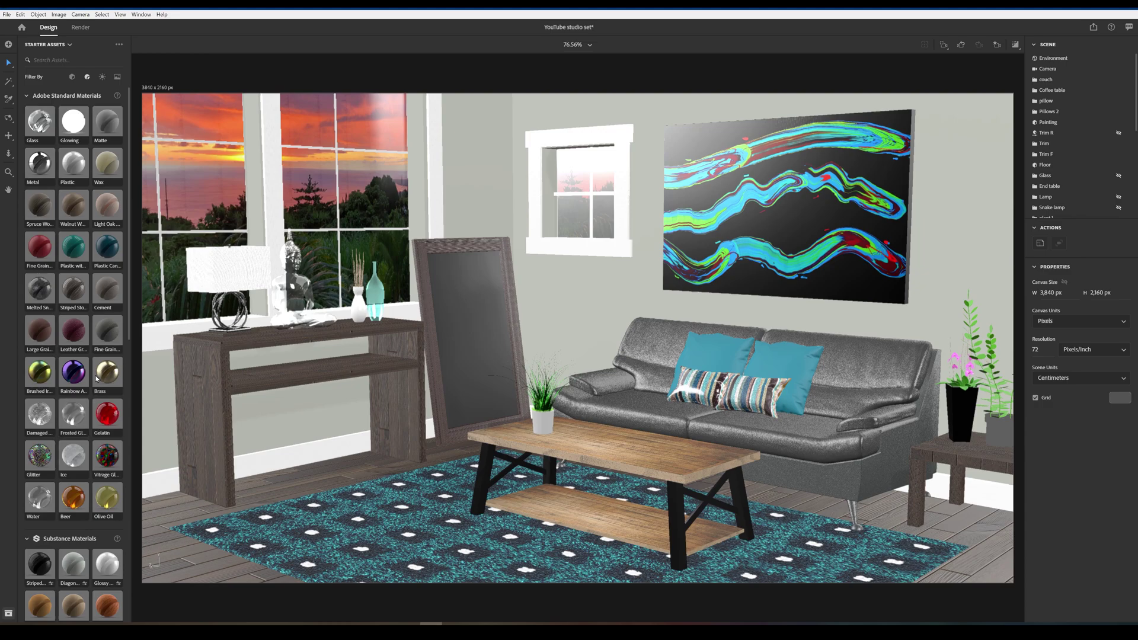
scroll(118, 459, "down", 3)
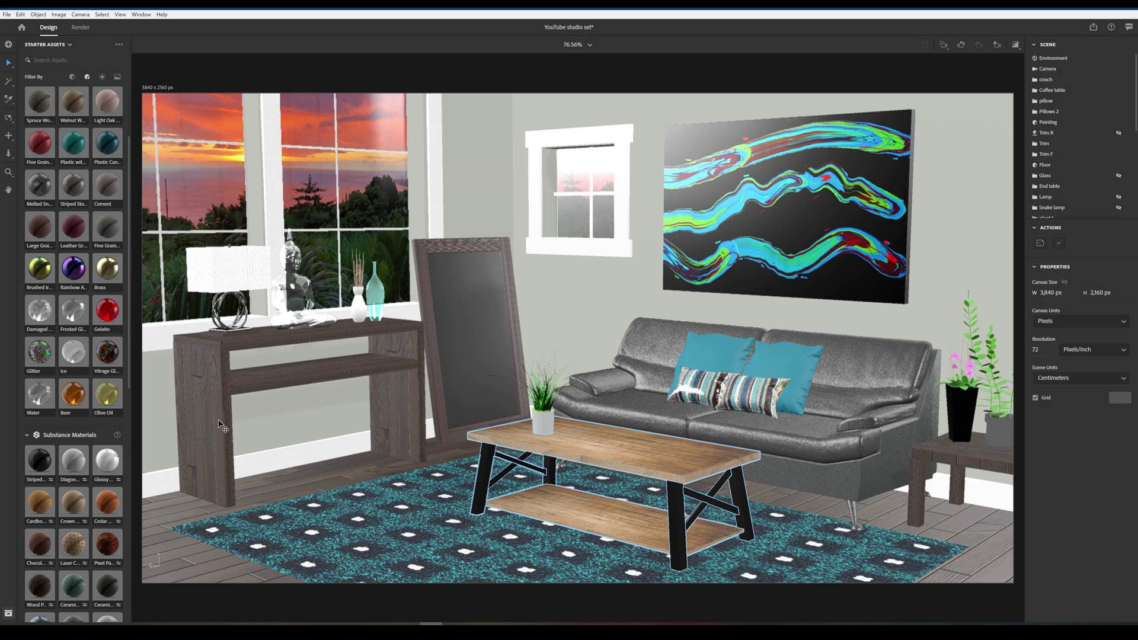
scroll(109, 340, "up", 3)
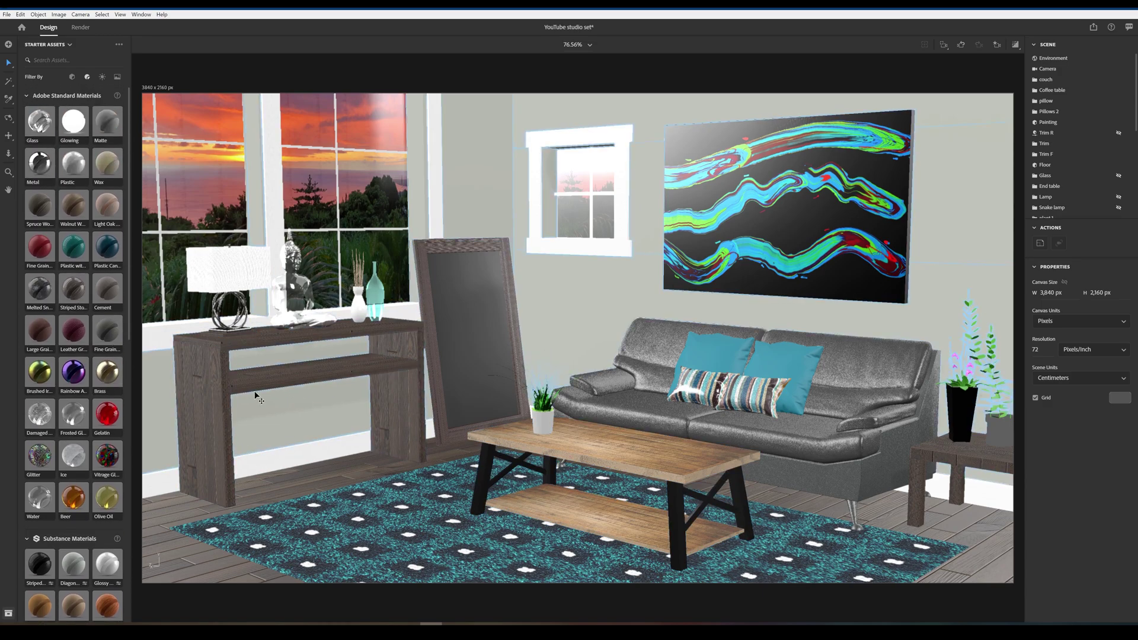
left_click(295, 300)
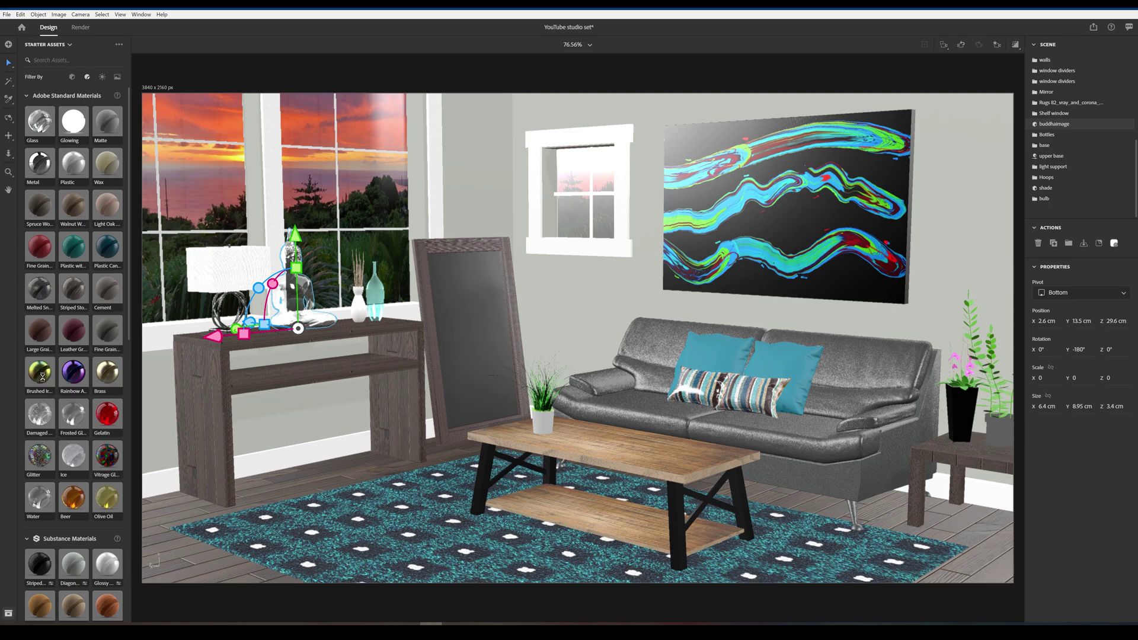
left_click(40, 378)
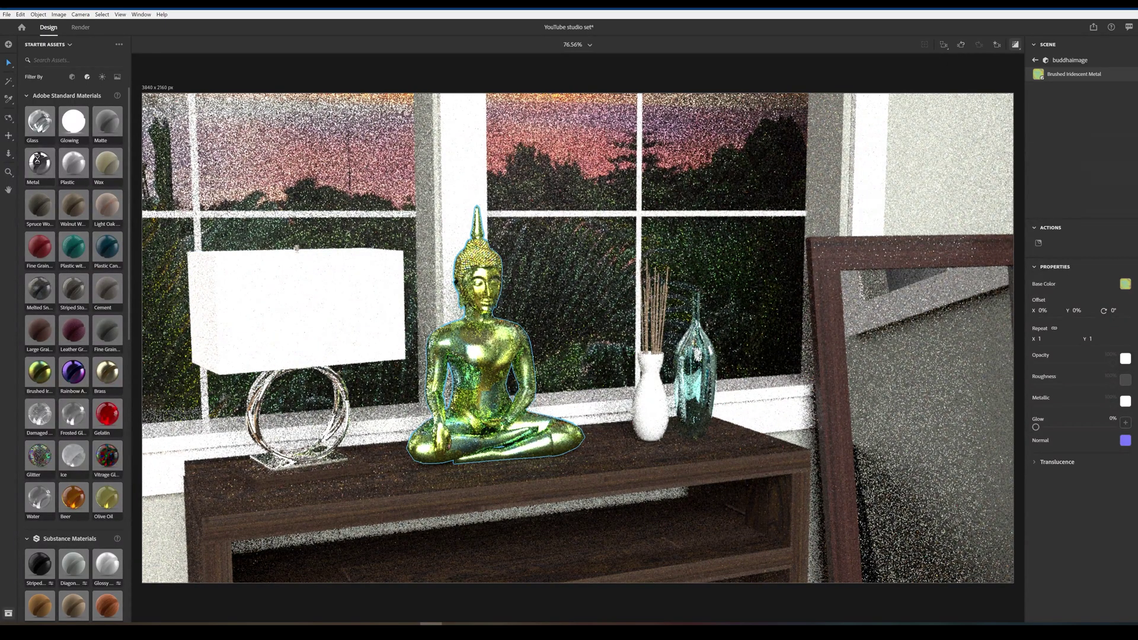
left_click_drag(37, 159, 479, 456)
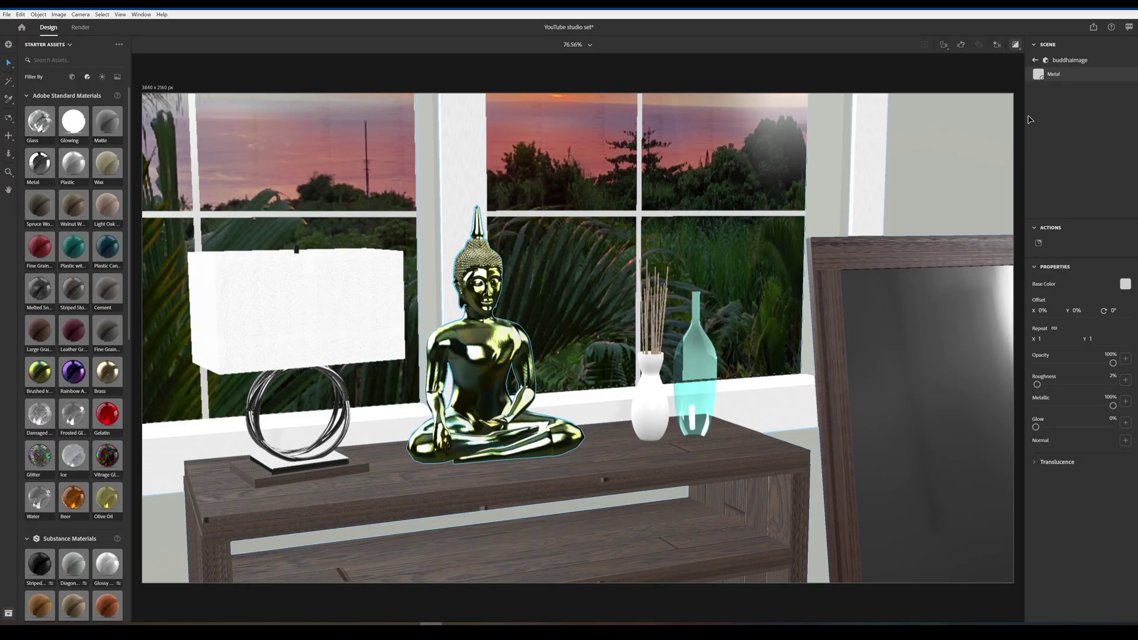
left_click(764, 415)
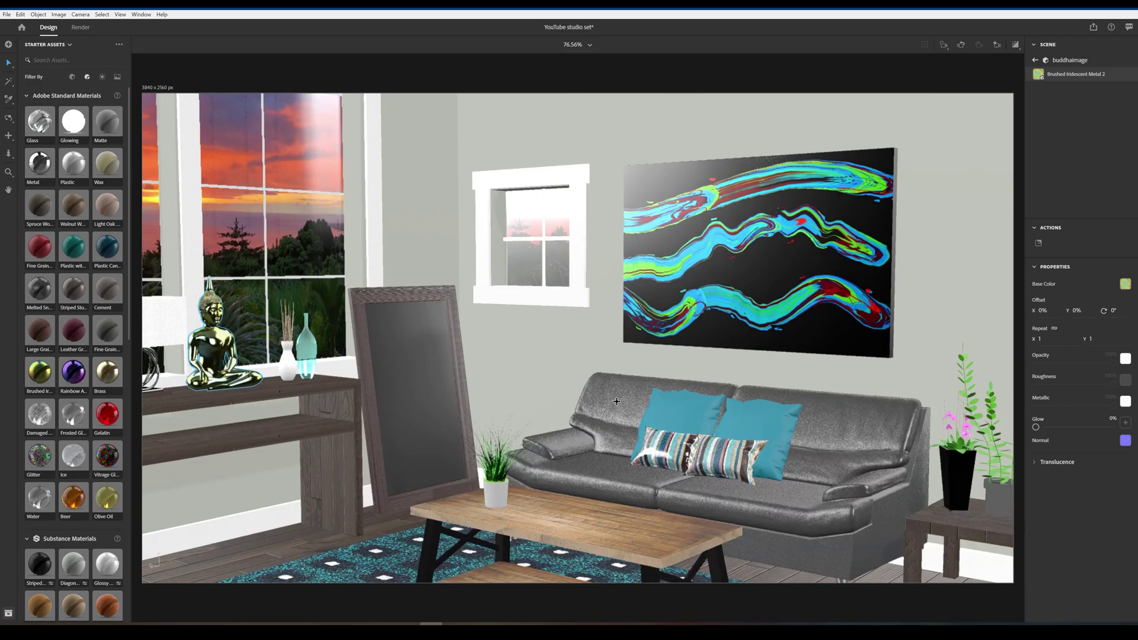
- Inspect the graphic layer on the wall painting and go back to the scene's object list
left_click(738, 320)
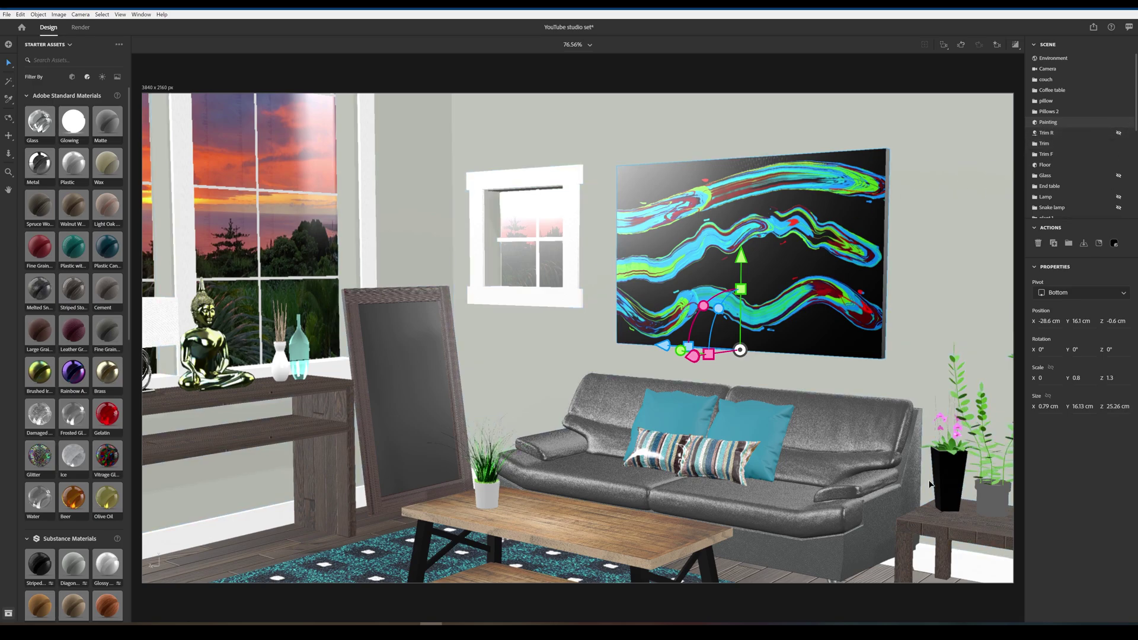
left_click_drag(572, 7, 706, 637)
double_click(753, 259)
mouse_move(754, 259)
left_mouse_down()
mouse_move(893, 315)
mouse_move(879, 359)
mouse_move(706, 237)
mouse_move(658, 237)
mouse_move(820, 286)
mouse_move(771, 270)
left_mouse_up()
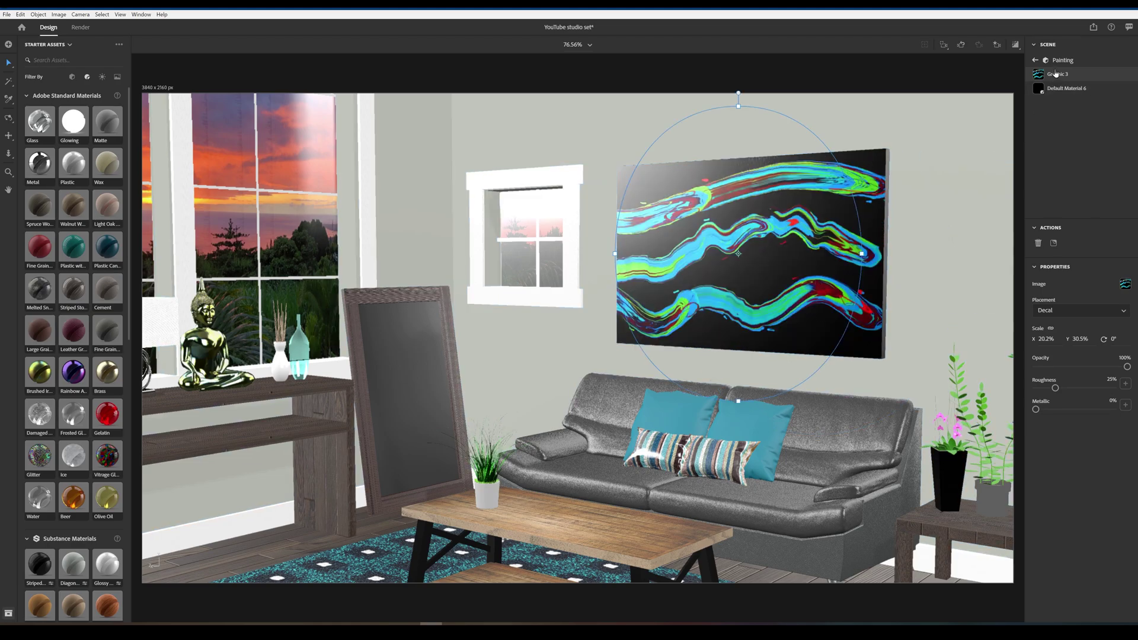
left_click(1035, 60)
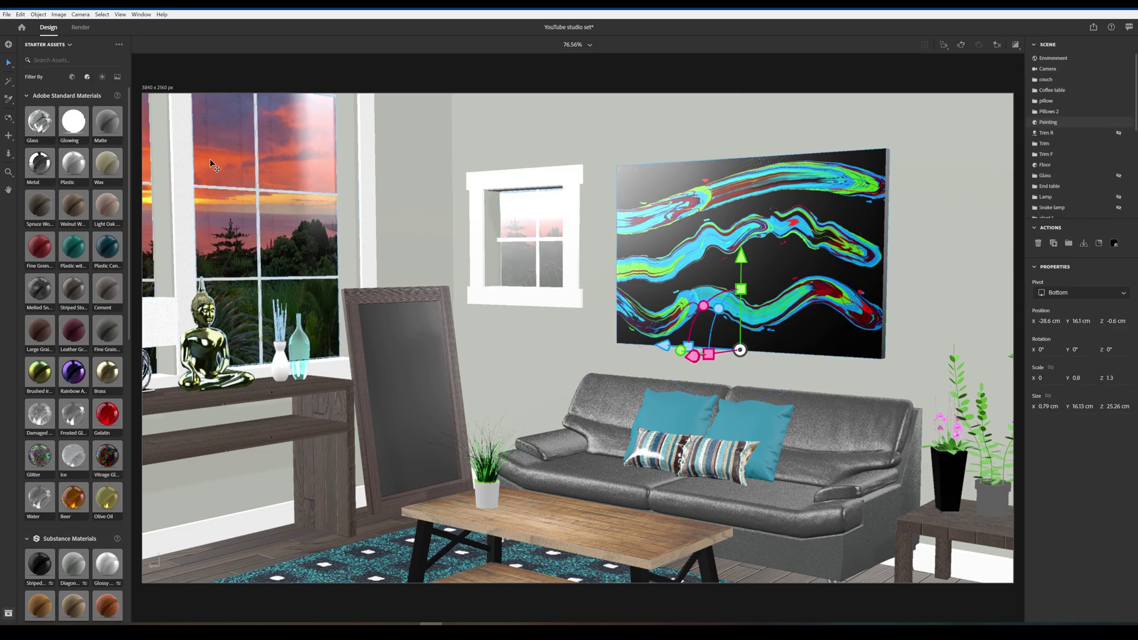
- Browse the starter lights and images, and view the picture new adobe textures5.png
left_click(102, 77)
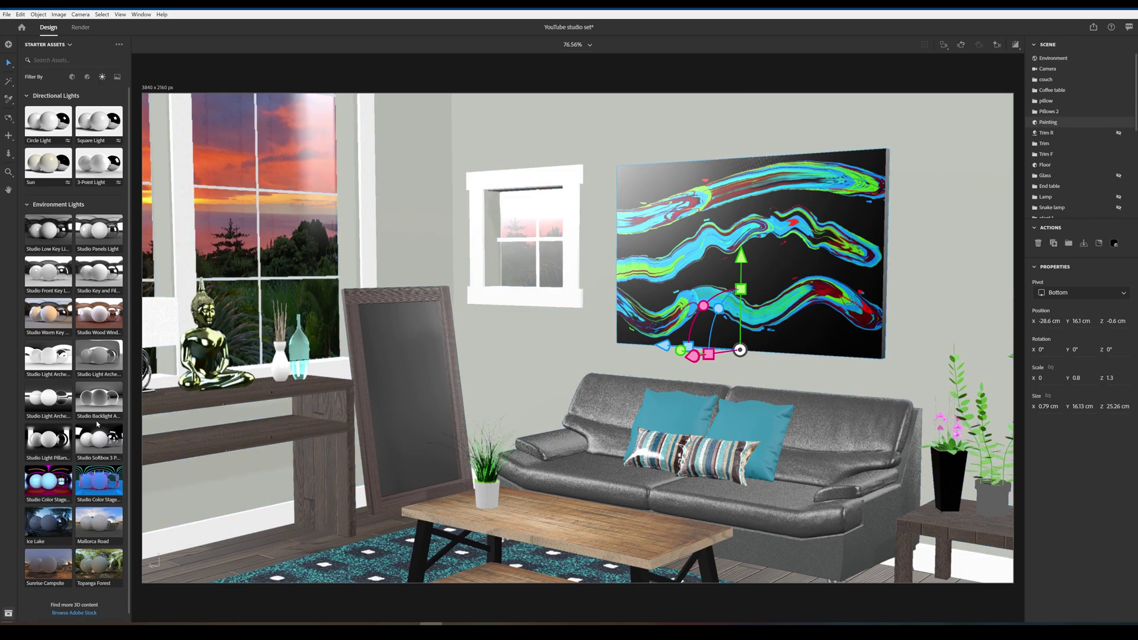
left_click(118, 78)
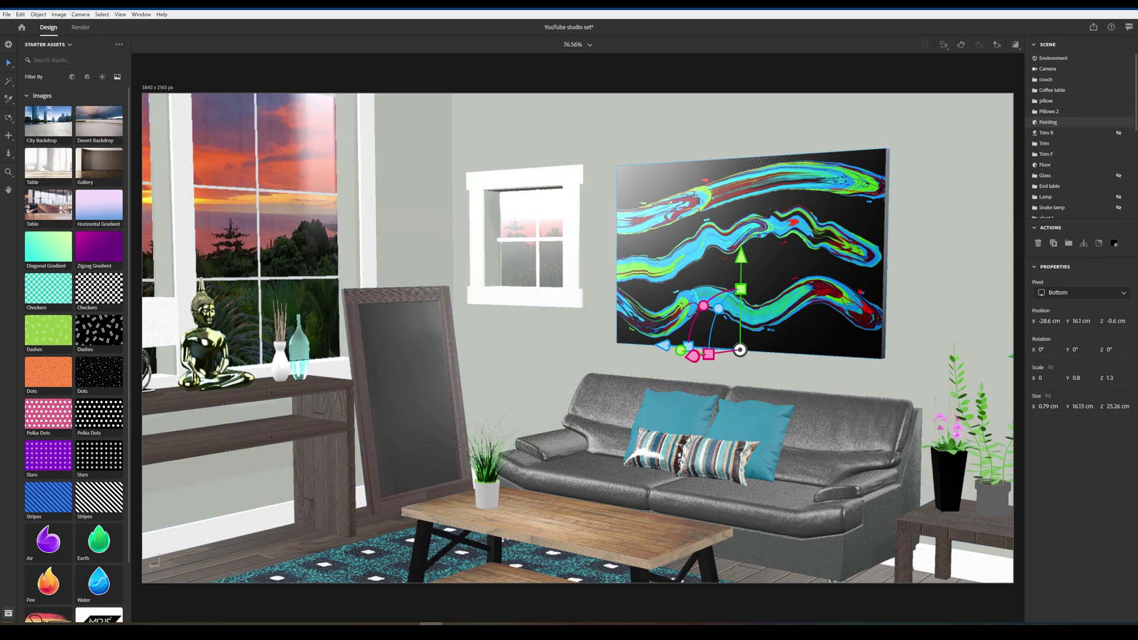
left_click(453, 630)
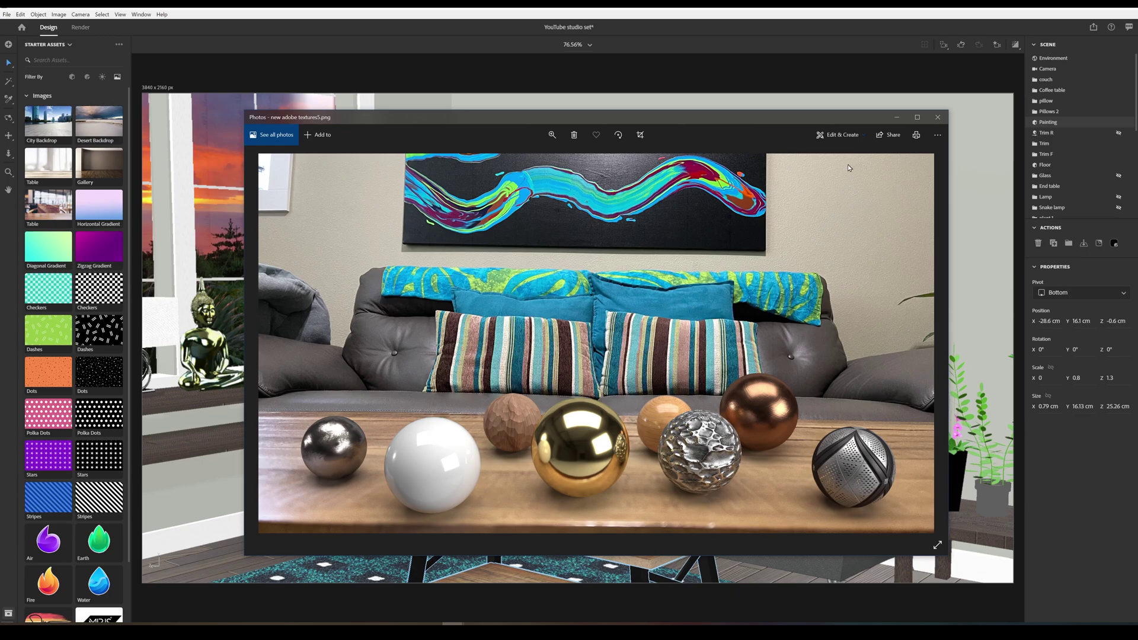
left_click(895, 117)
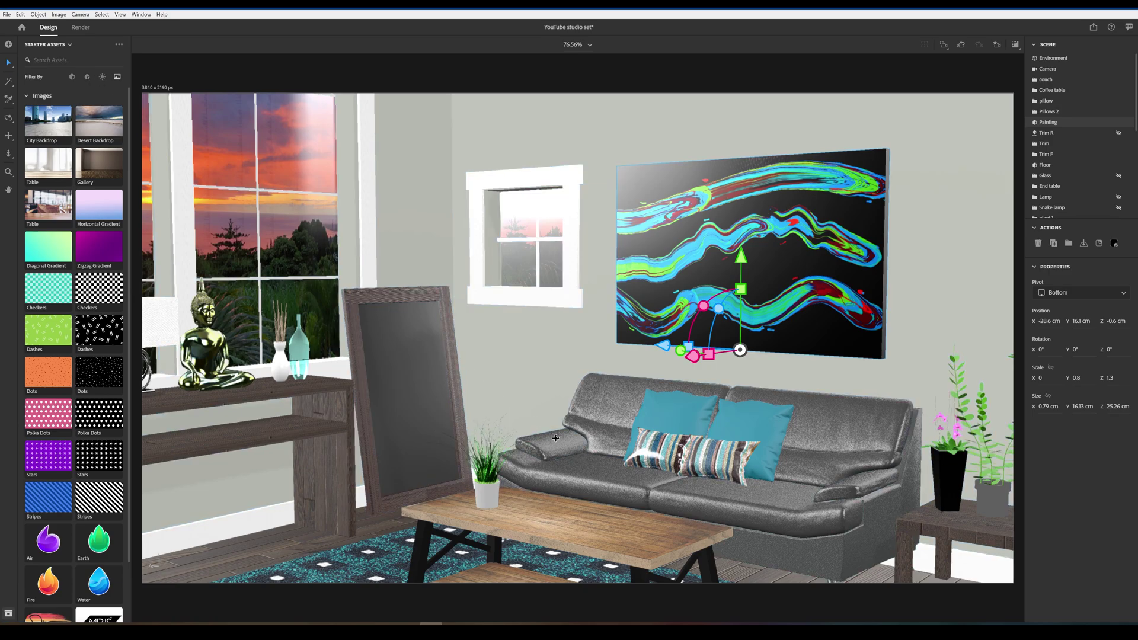
- Reposition the camera to face the sofa straight on, framing the painting, small window, coffee table and plants
scroll(518, 440, "up", 3)
right_click_drag(549, 438, 621, 429)
mouse_move(621, 430)
middle_mouse_down()
mouse_move(634, 432)
mouse_move(608, 431)
middle_mouse_up()
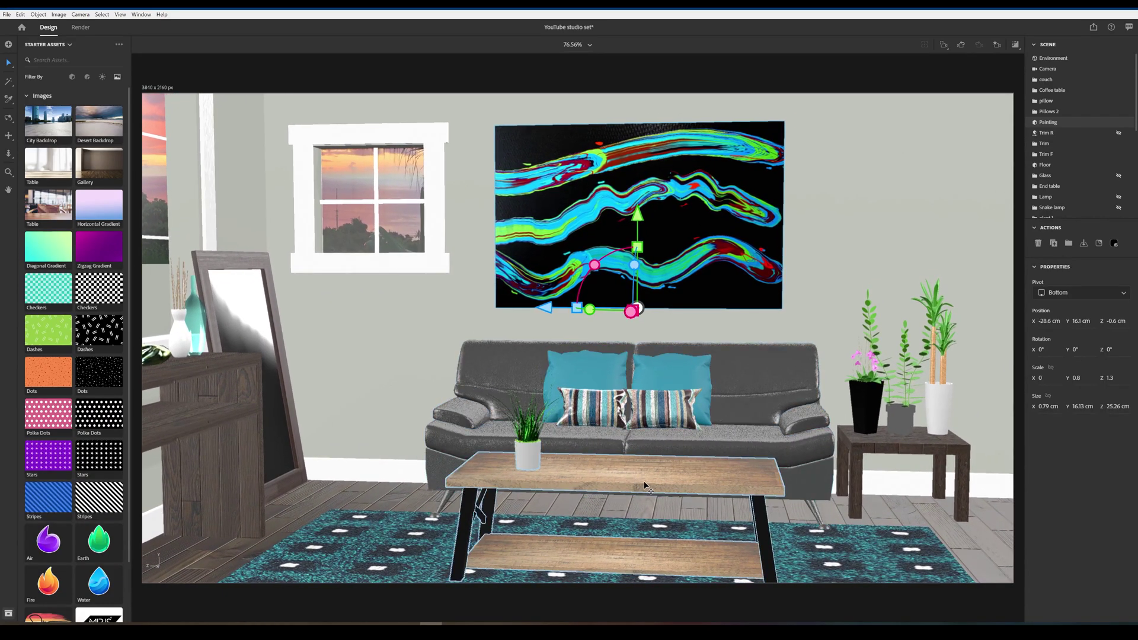
middle_click_drag(541, 450, 529, 459)
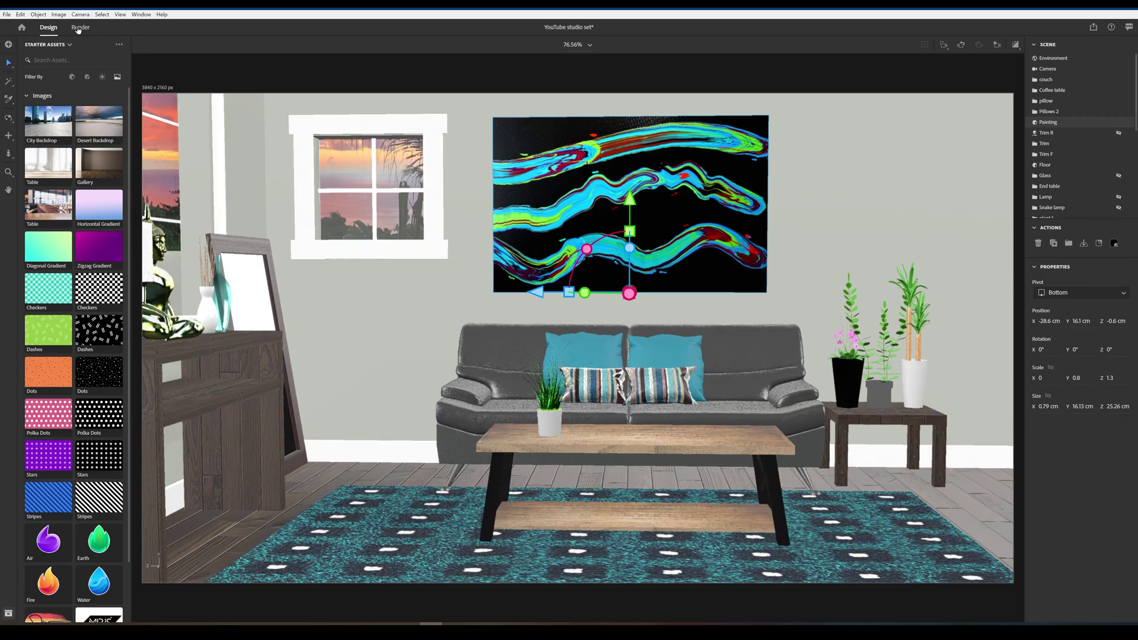
- Set the export filename to YouTube studio set35 and render the new view at Medium quality as PNG
left_click(76, 28)
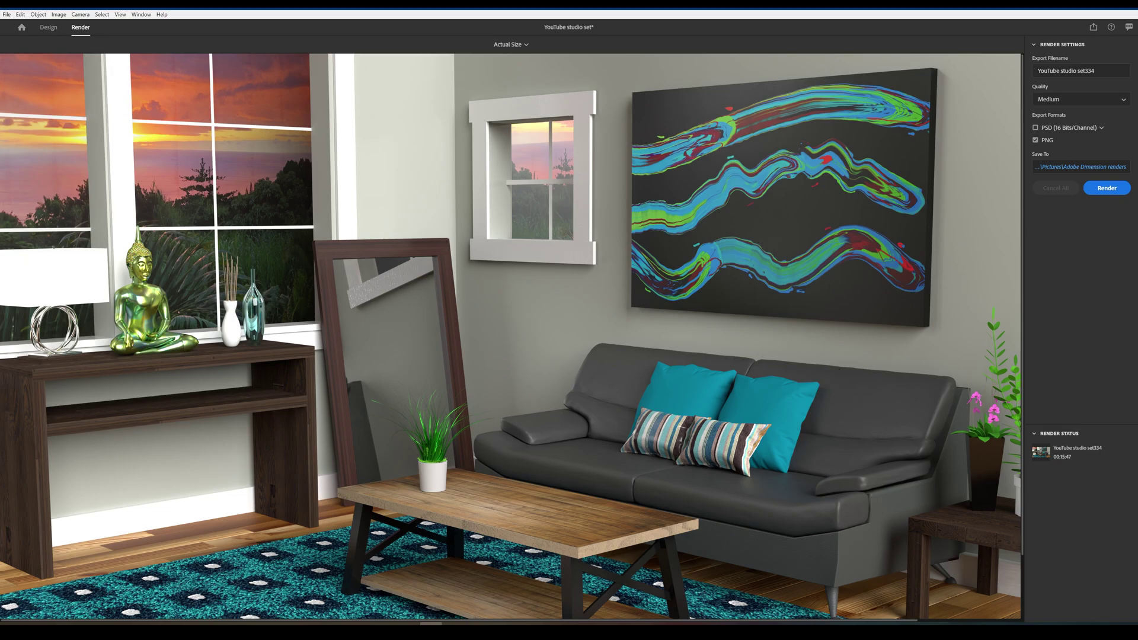
left_click(1100, 69)
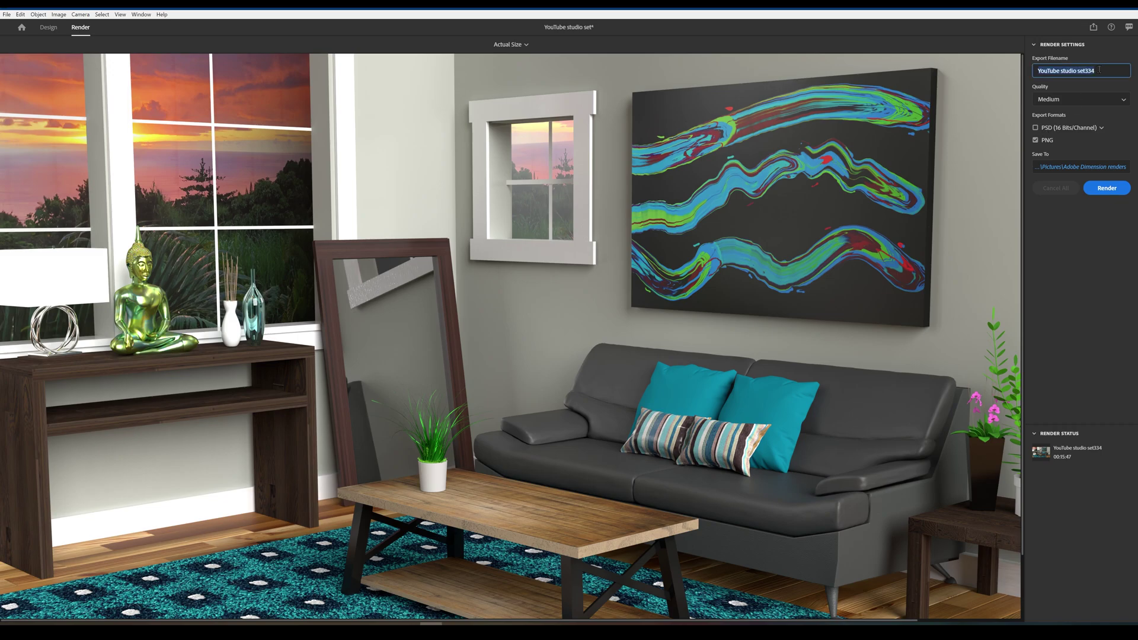
left_click(1099, 69)
key("BackSpace")
key("BackSpace")
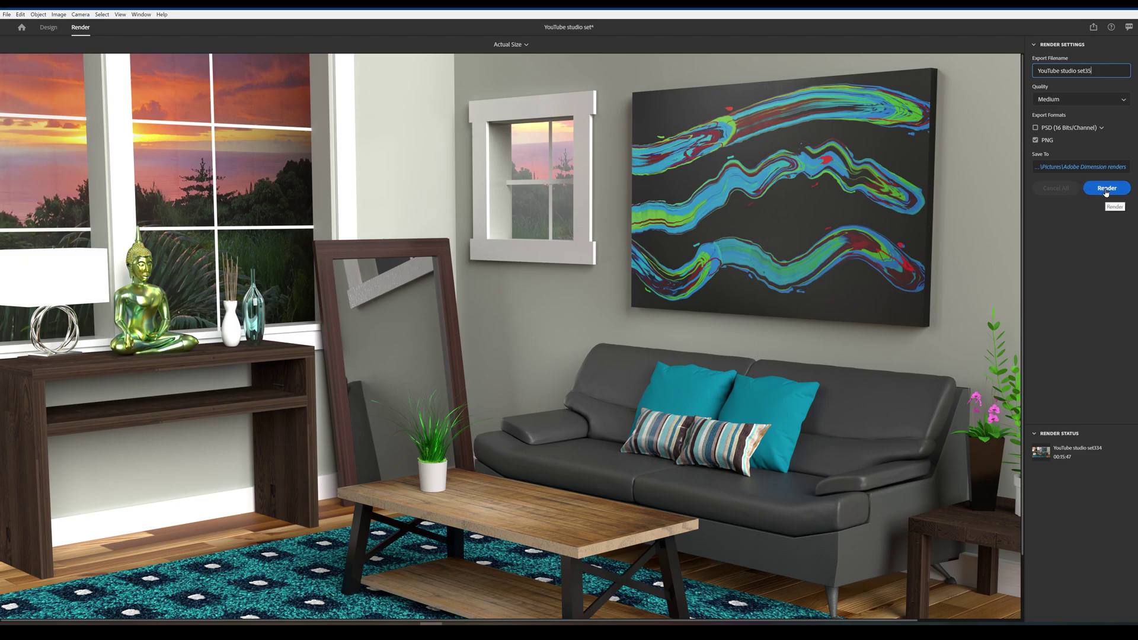
left_click(1106, 189)
- Switch to Task Manager and check the processor load while the scene renders
key("ctrl+shift+Escape")
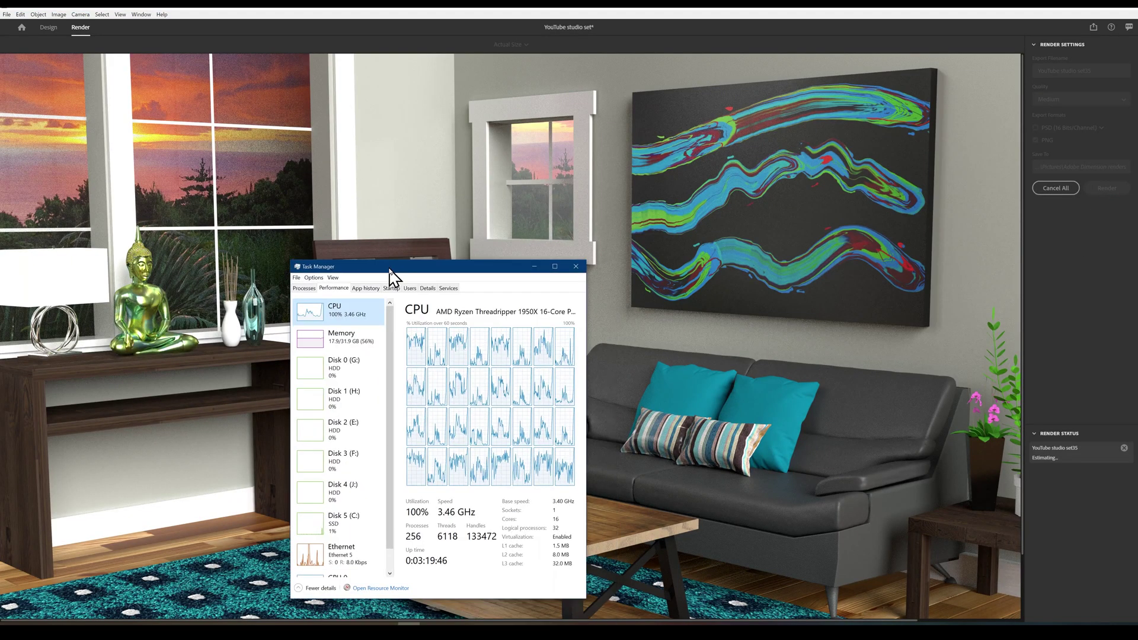
left_click_drag(390, 271, 378, 272)
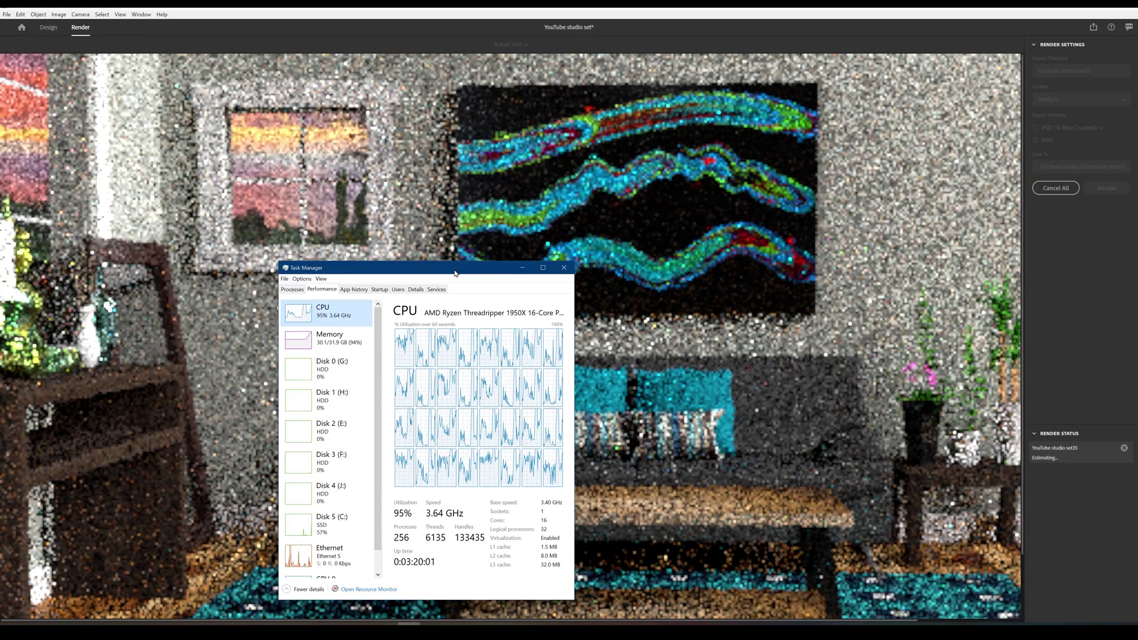
left_click_drag(455, 273, 233, 267)
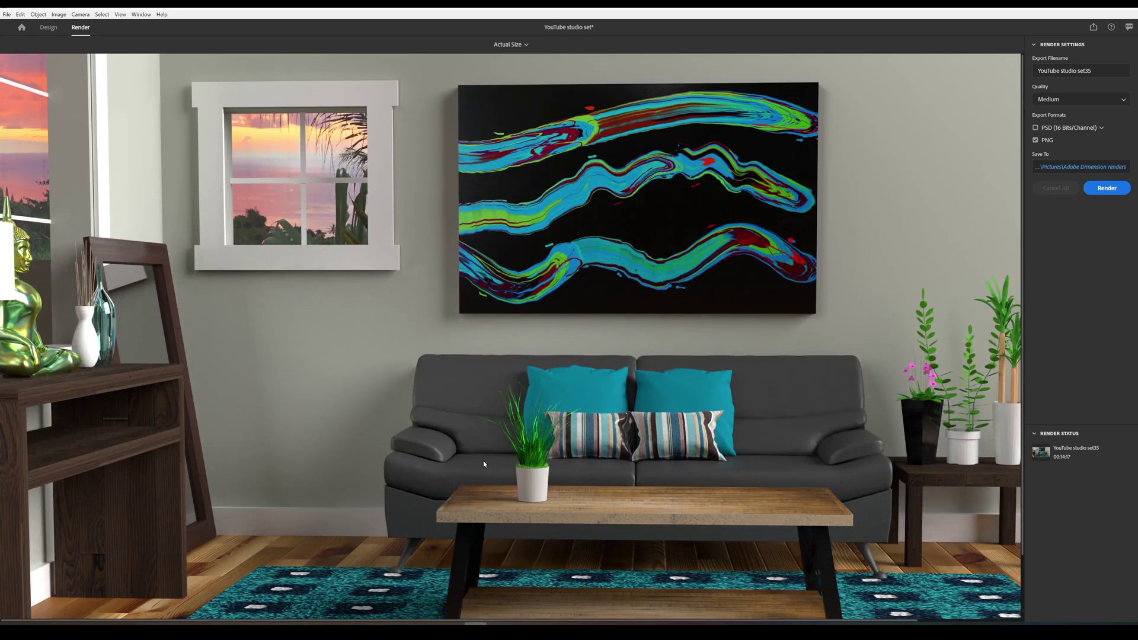
- Examine the finished render from the painting down to the rug
scroll(799, 479, "down", 2)
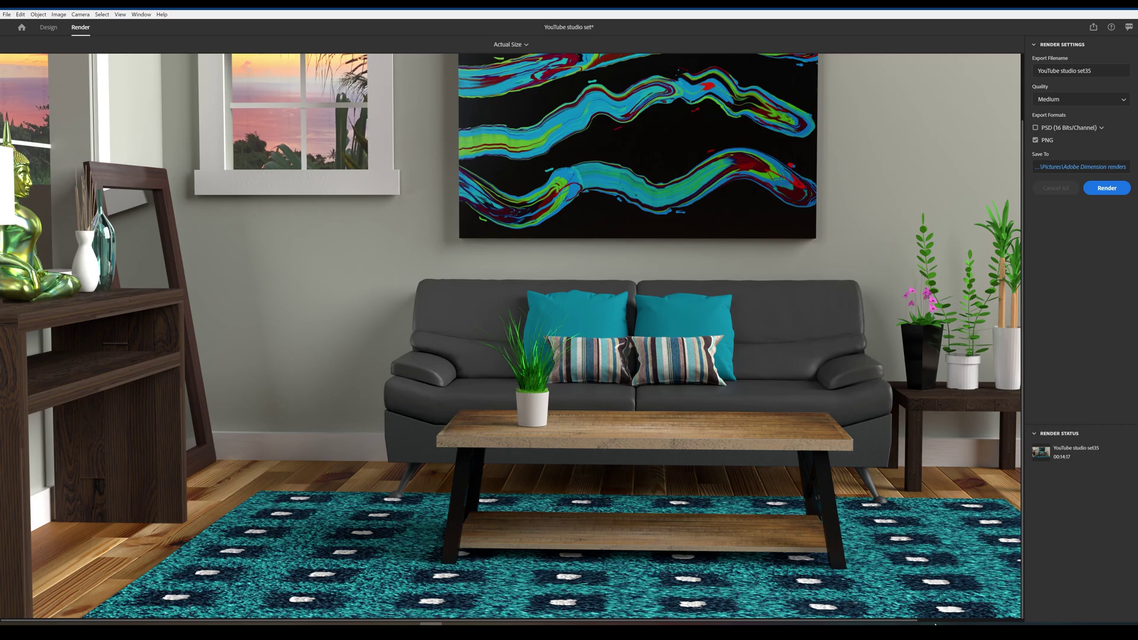
mouse_move(893, 620)
left_mouse_down()
mouse_move(986, 620)
mouse_move(877, 621)
left_mouse_up()
scroll(595, 325, "up", 2)
scroll(610, 348, "down", 2)
scroll(617, 351, "up", 2)
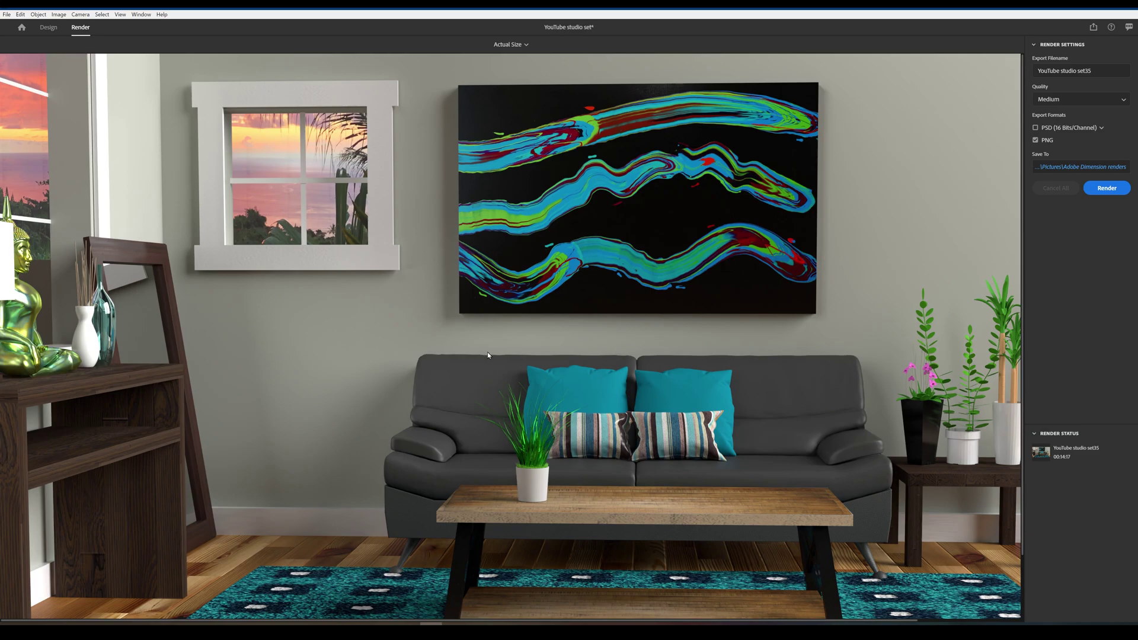
scroll(488, 353, "down", 2)
scroll(415, 361, "up", 2)
- Switch to the Photos window with bedroom50.png, view the bedroom render and put it away
left_click(453, 627)
left_click_drag(335, 249, 385, 123)
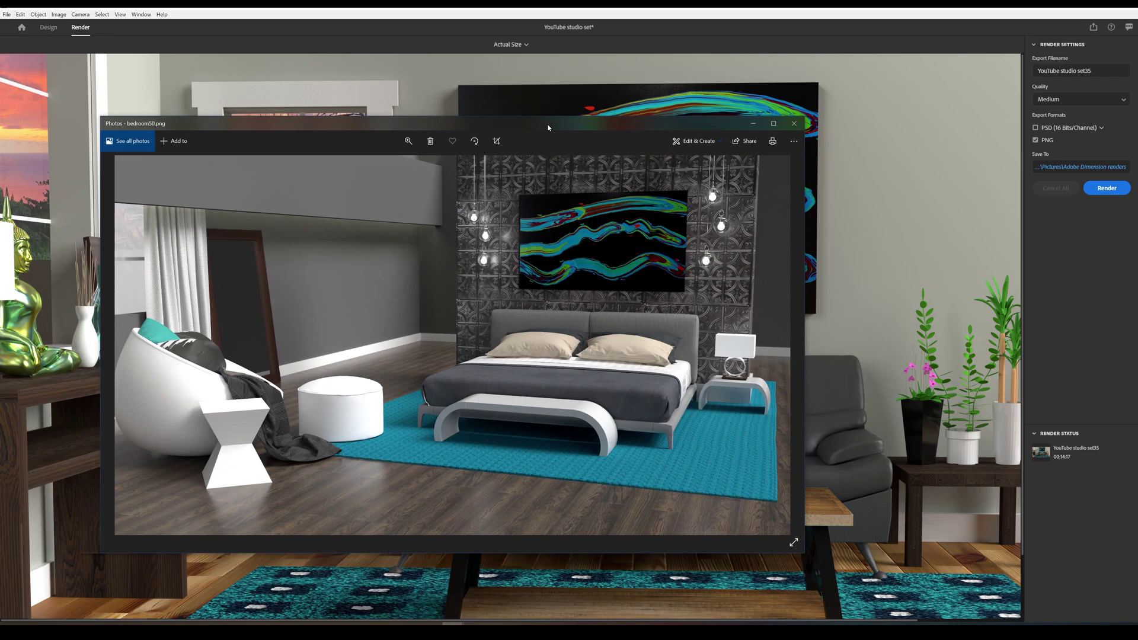
left_click_drag(545, 123, 544, 123)
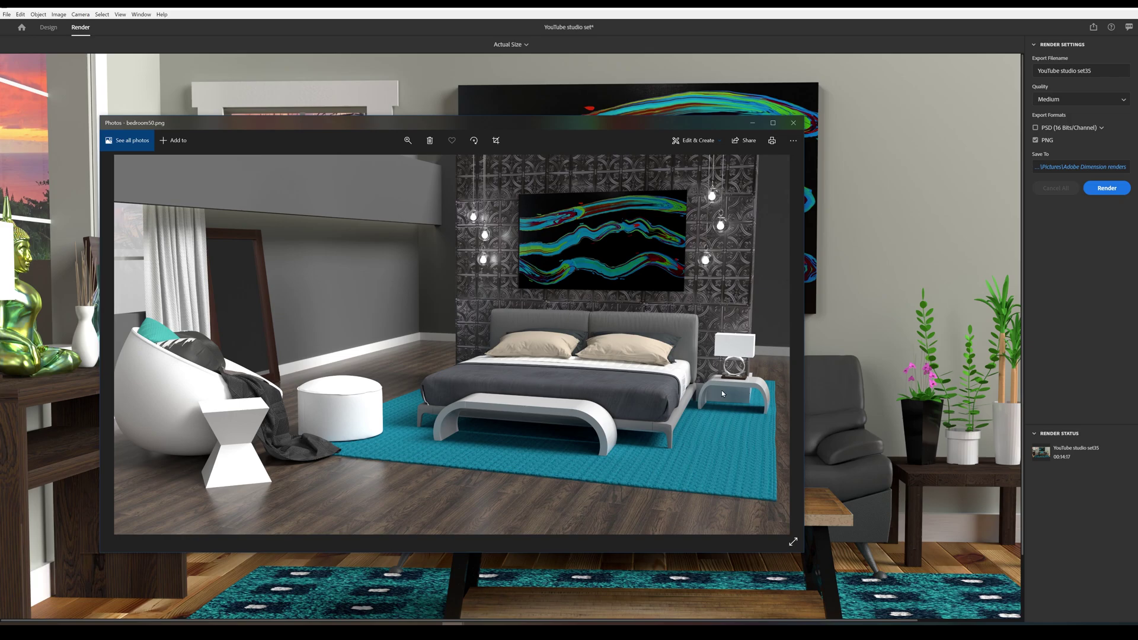
left_click(752, 123)
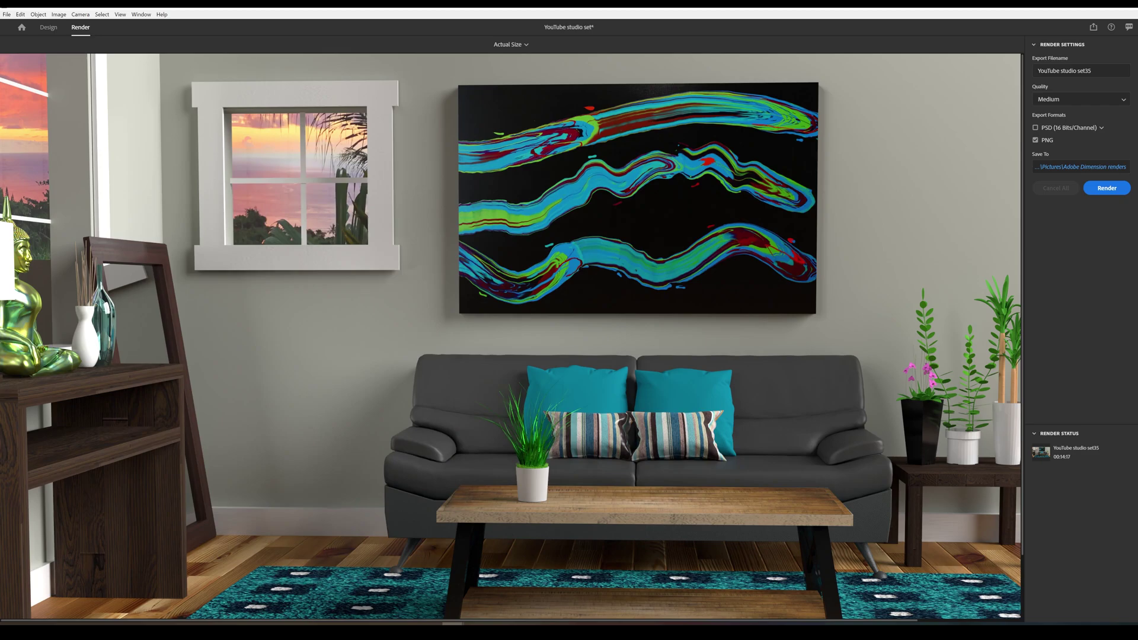
- View the example renders living room 38.png and Rivers art wall.png in Photos and put them away
left_click_drag(280, 157, 293, 129)
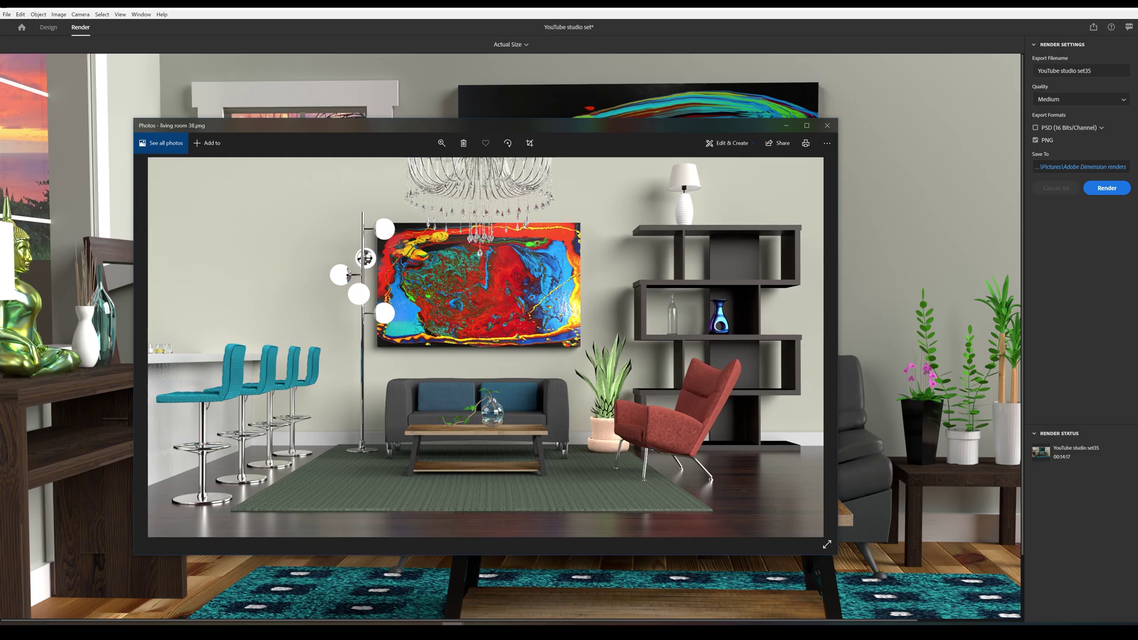
key("alt+Tab")
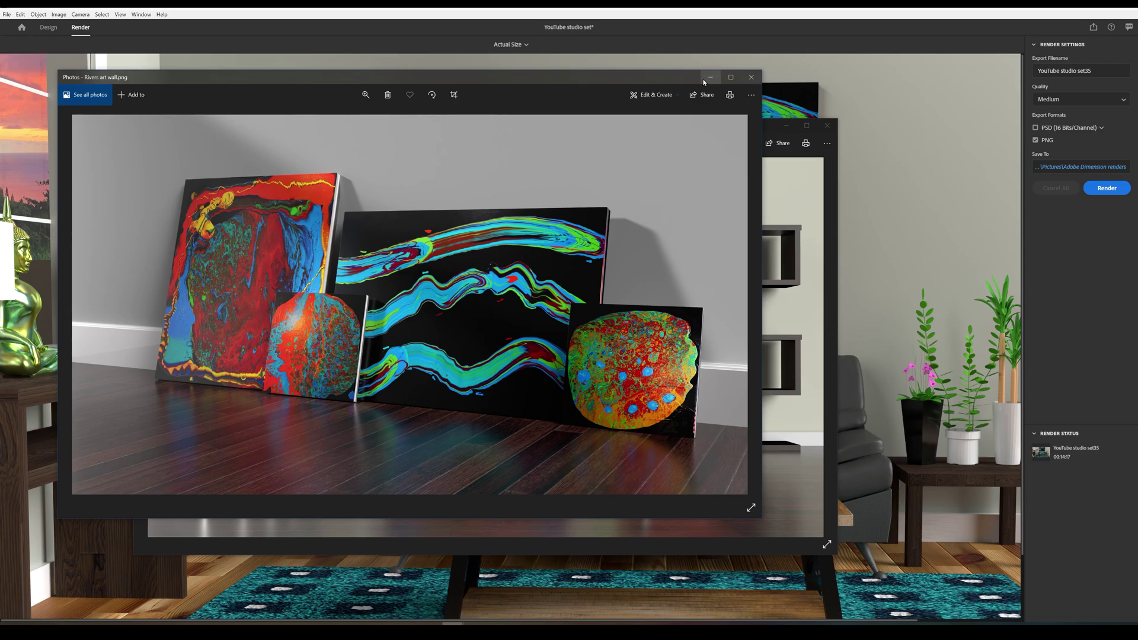
left_click_drag(677, 81, 797, 634)
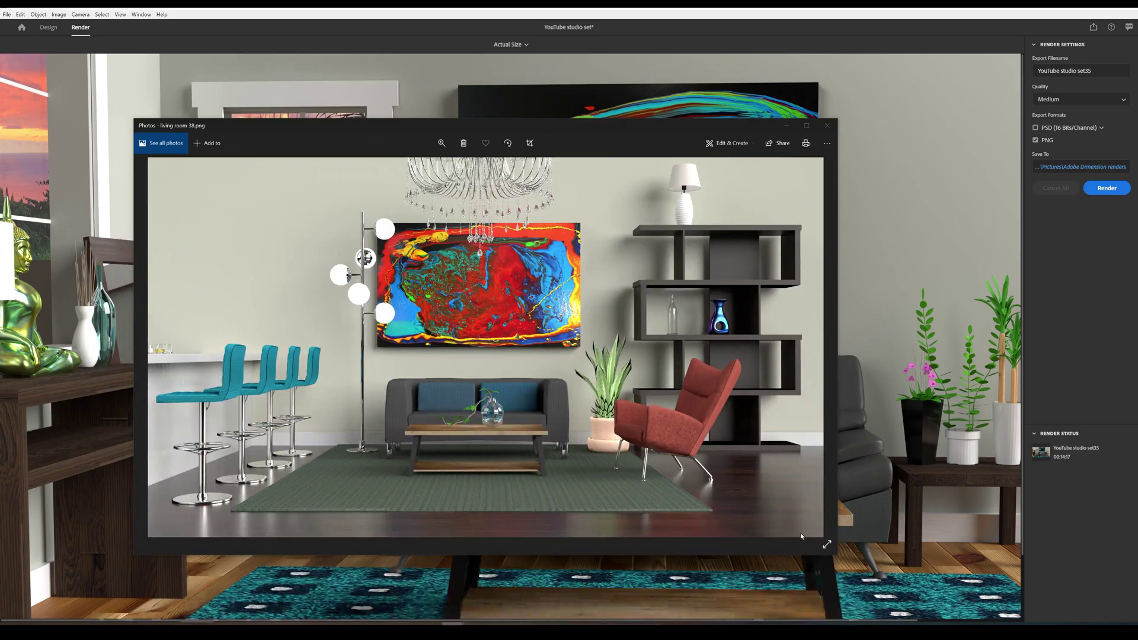
left_click(786, 125)
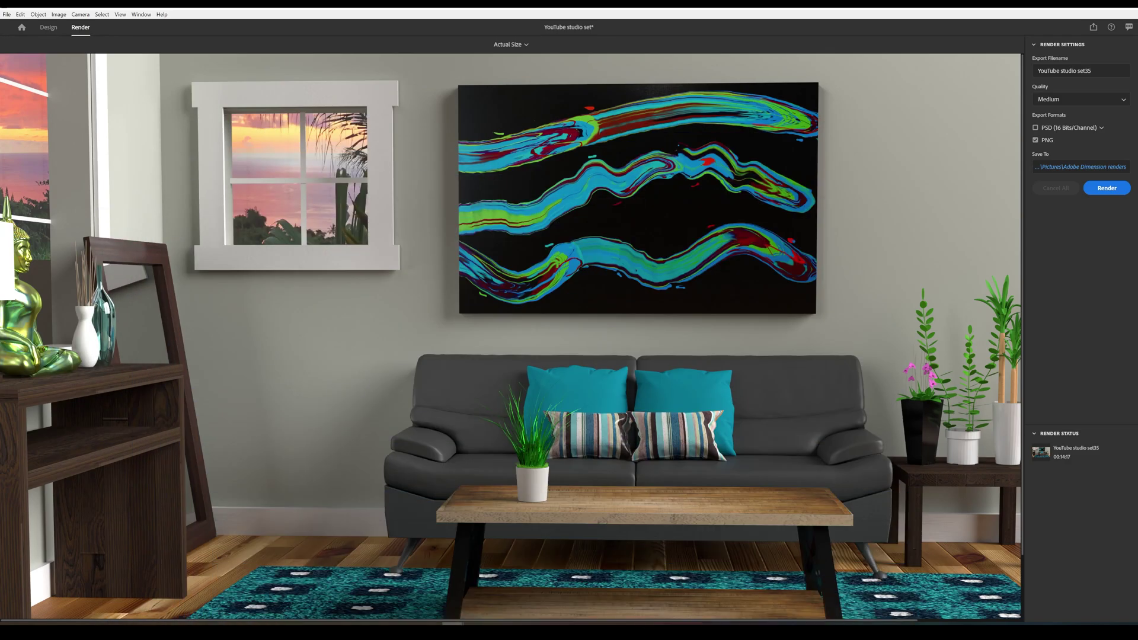